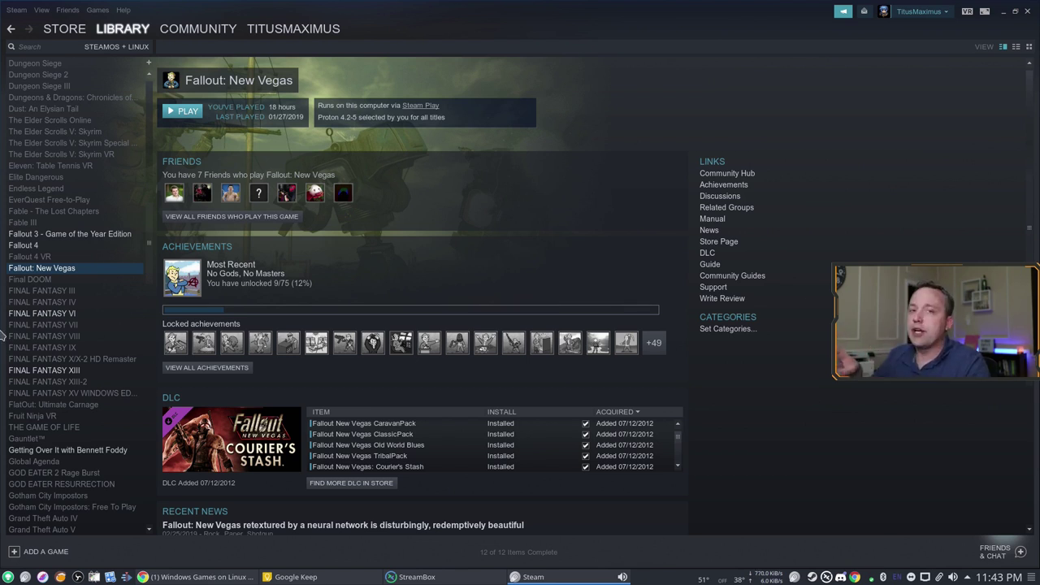
Open the launch options of Fallout: New Vegas from its game properties.
right_click(71, 271)
left_click(115, 451)
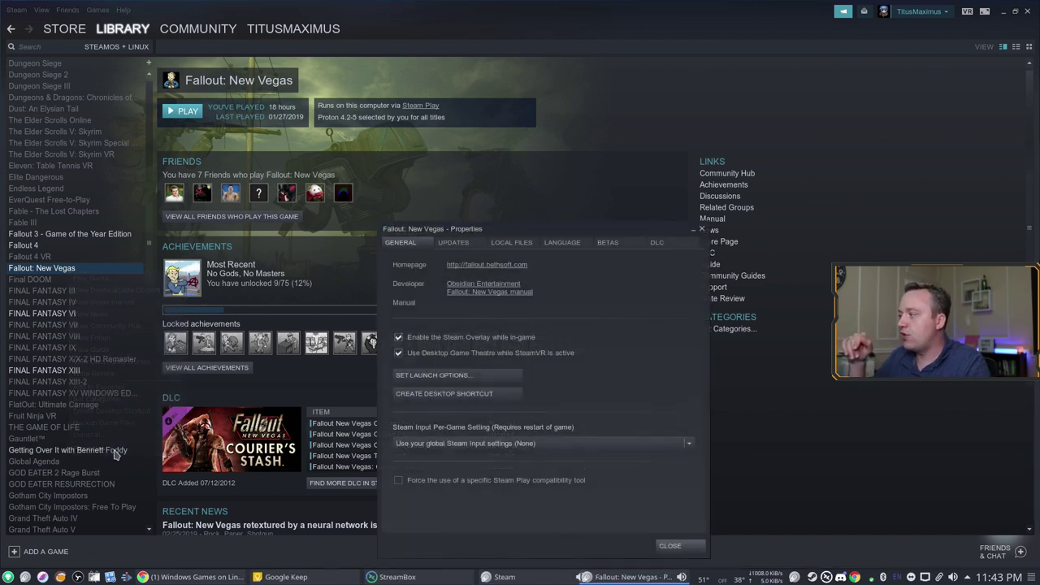
left_click(451, 377)
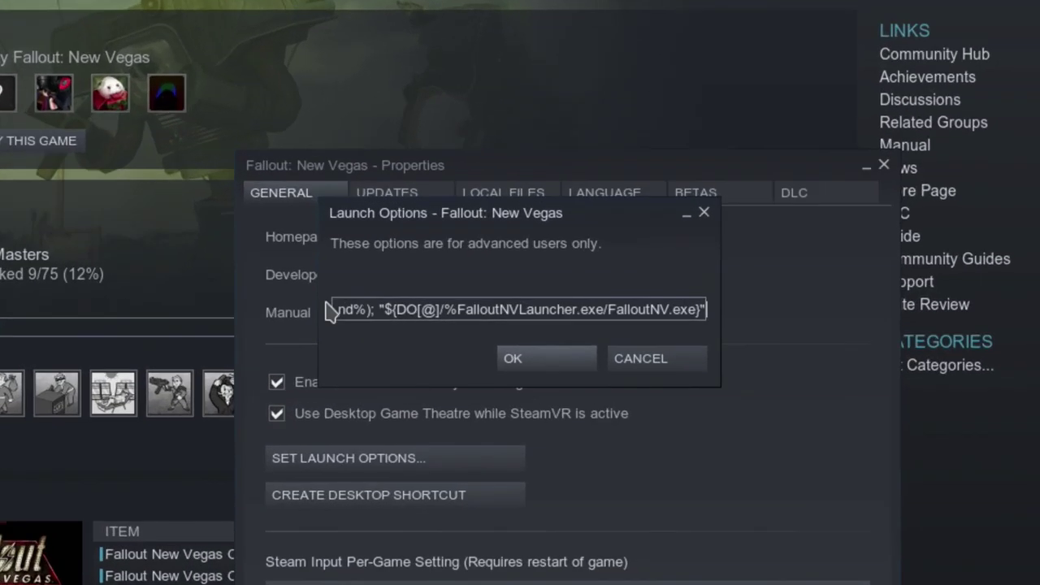
Read through the Fallout: New Vegas launch command from start to end, and close the launch options without saving.
left_click_drag(394, 315, 327, 313)
left_click(372, 316)
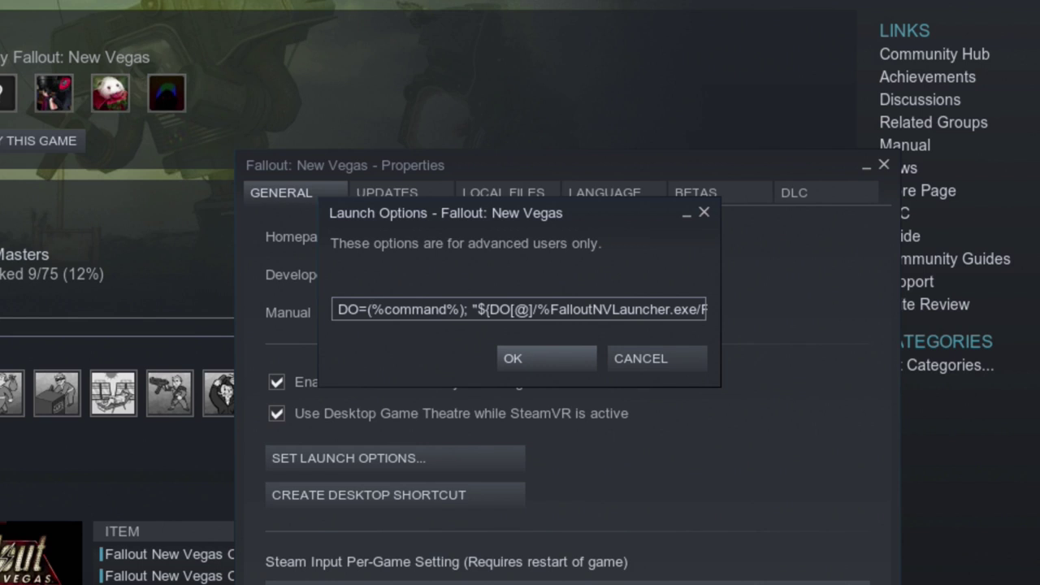
key("Right")
key("Right")
key("Right")
key("Right")
key("Right")
key("Right")
key("Right")
key("Right")
key("Right")
key("Right")
type(";")
key("Right")
key("Right")
key("Right")
key("Right")
key("Right")
key("Right")
key("Right")
key("Right")
key("Right")
key("Right")
key("Right")
key("Right")
key("Right")
key("Right")
key("Right")
key("Right")
key("Right")
key("Right")
key("Right")
key("Right")
key("Right")
key("Right")
key("Right")
key("Right")
key("Right")
key("Right")
key("Right")
key("Right")
key("Right")
key("Right")
key("Right")
key("Right")
key("Right")
key("Right")
key("Right")
key("Right")
key("Right")
key("Right")
key("Right")
key("Right")
key("Right")
key("Right")
key("Right")
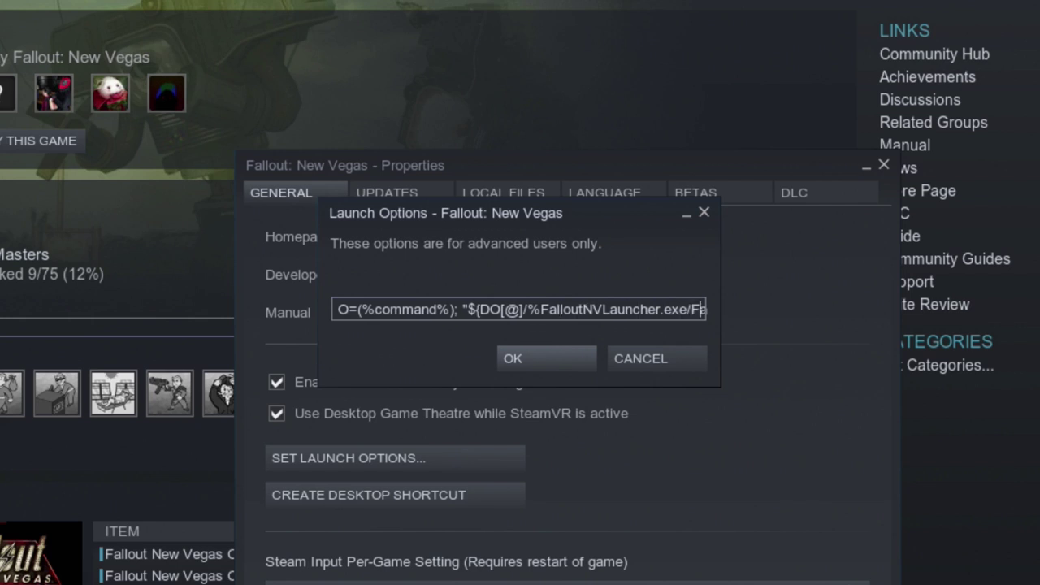
key("Right")
key("Right")
key("Right")
key("Right")
key("Right")
key("Right")
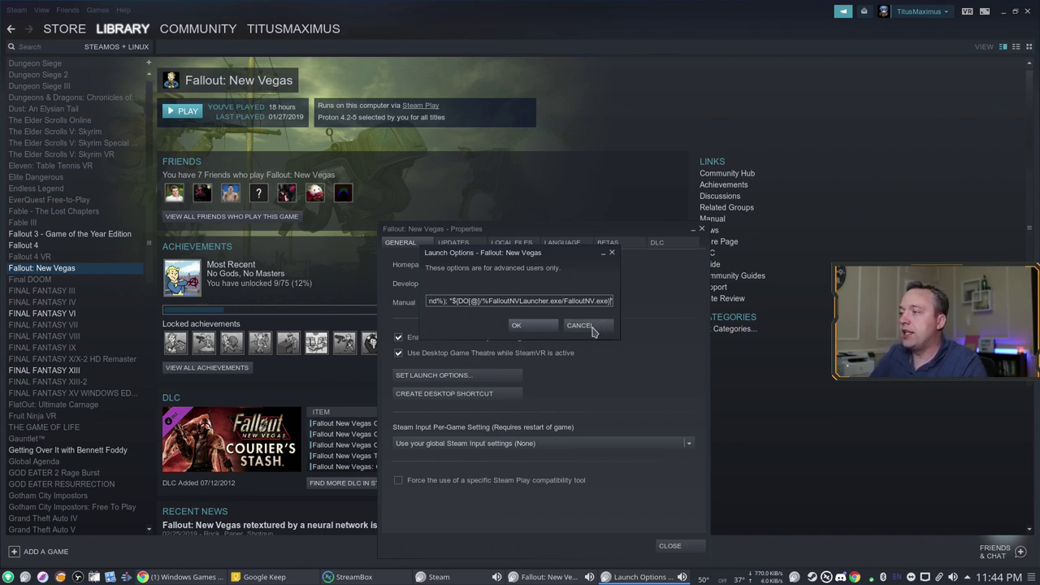
left_click(594, 326)
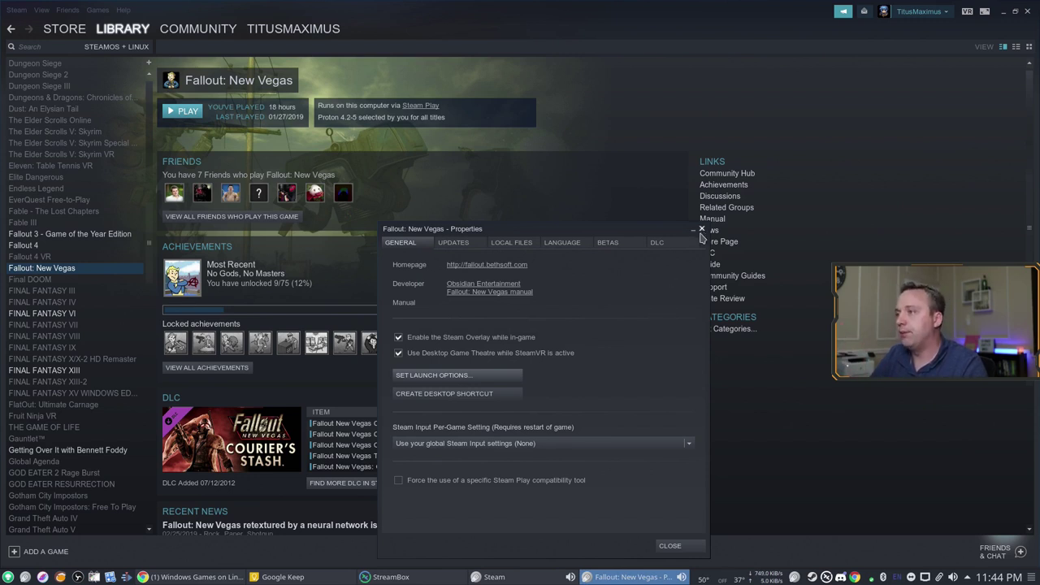
Open the launch options of Quake Champions from its game properties.
right_click(41, 313)
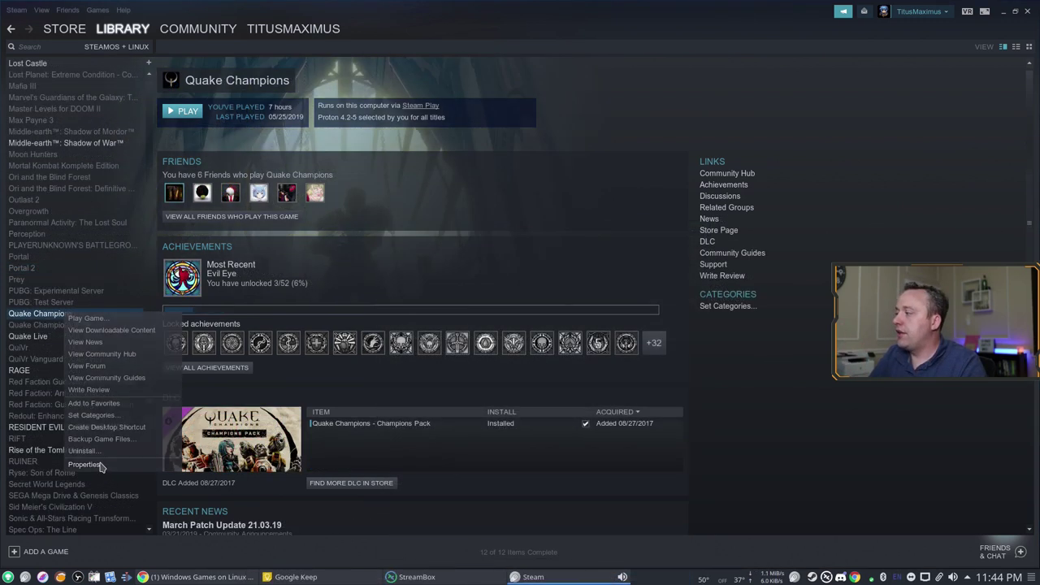
left_click(85, 464)
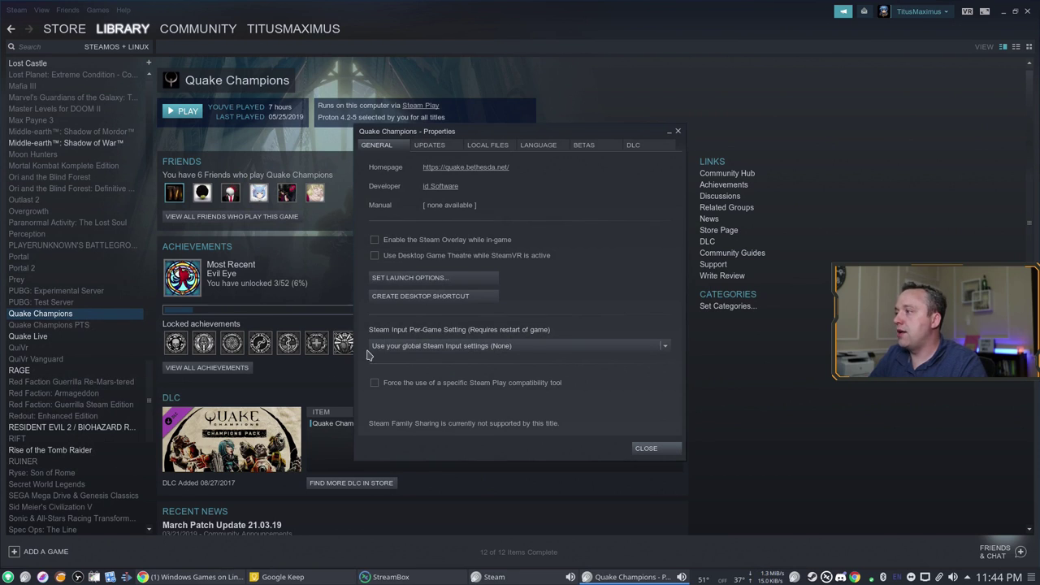
left_click(440, 278)
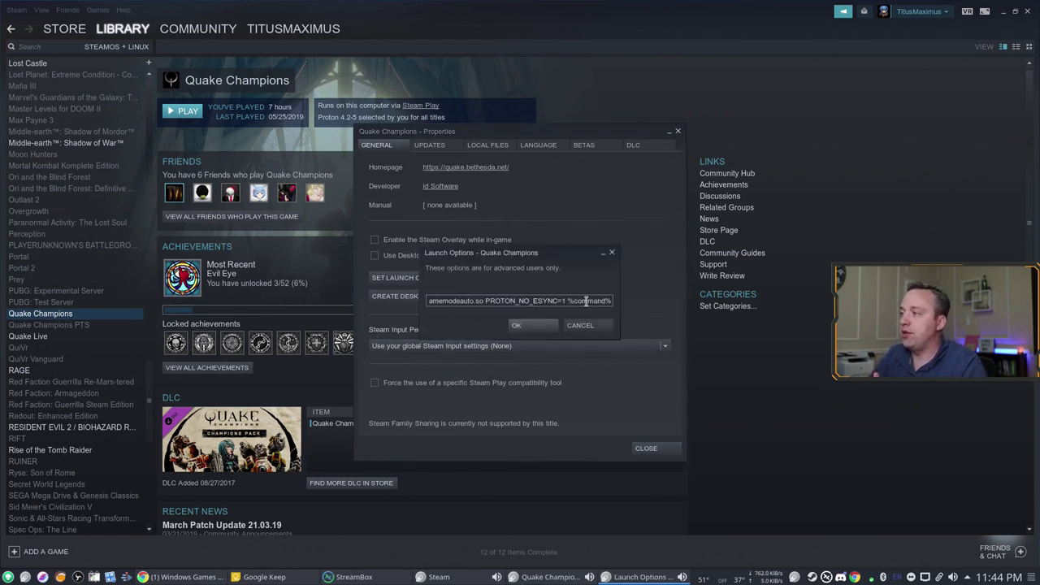
Highlight each Quake Champions launch variable in turn: mesa_glthread=true, the LD_PRELOAD path to libgamemodeauto.so, and PROTON_NO_ESYNC=1.
key("Home")
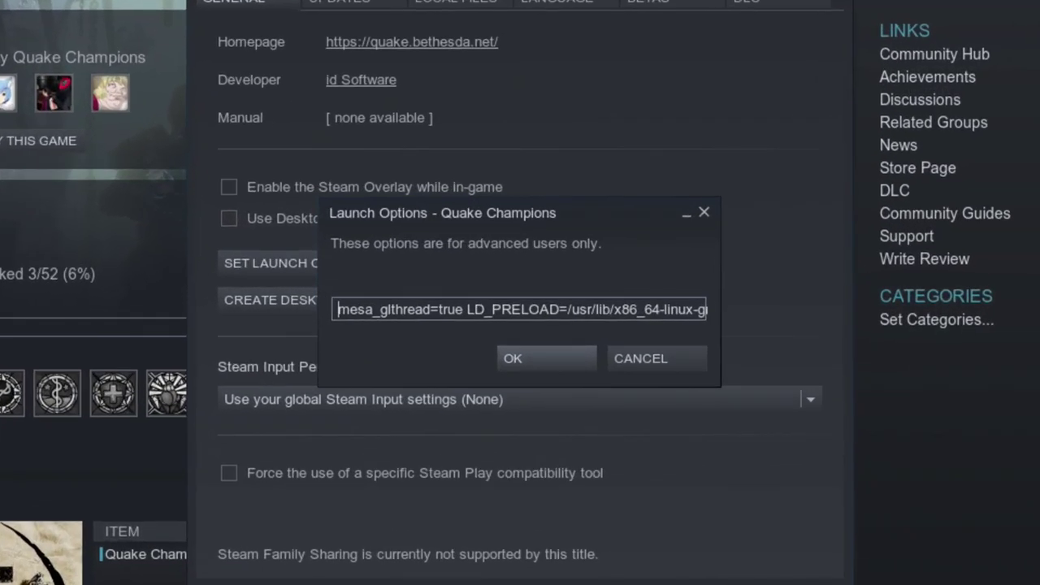
left_click_drag(338, 309, 464, 310)
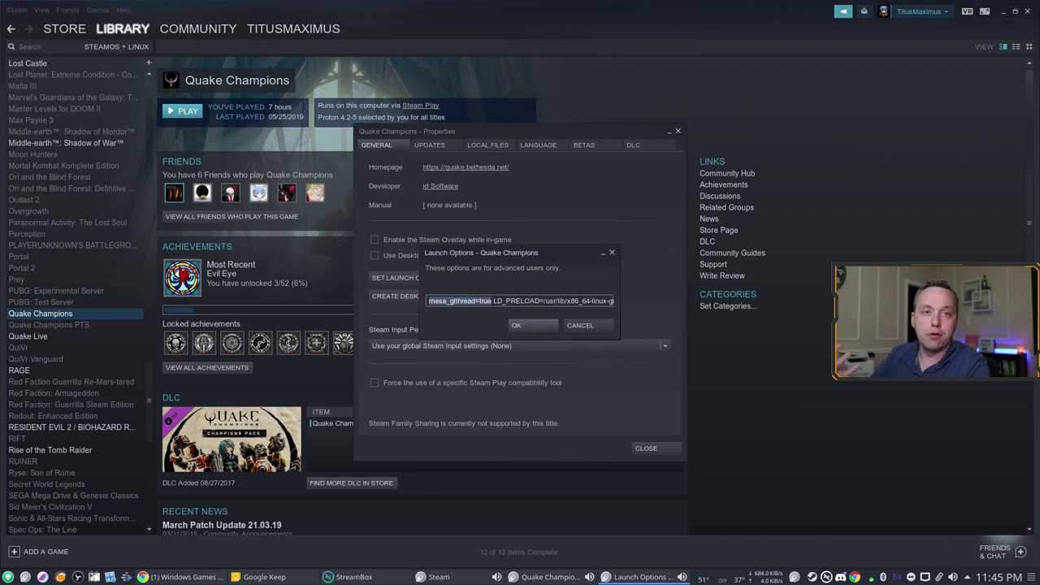
left_click_drag(494, 301, 595, 301)
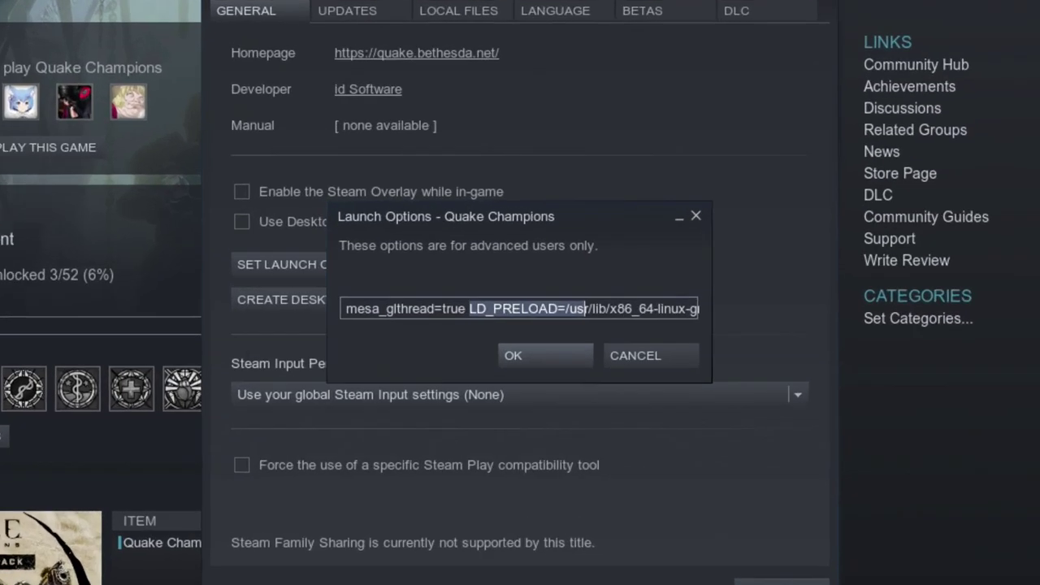
left_click_drag(665, 308, 708, 309)
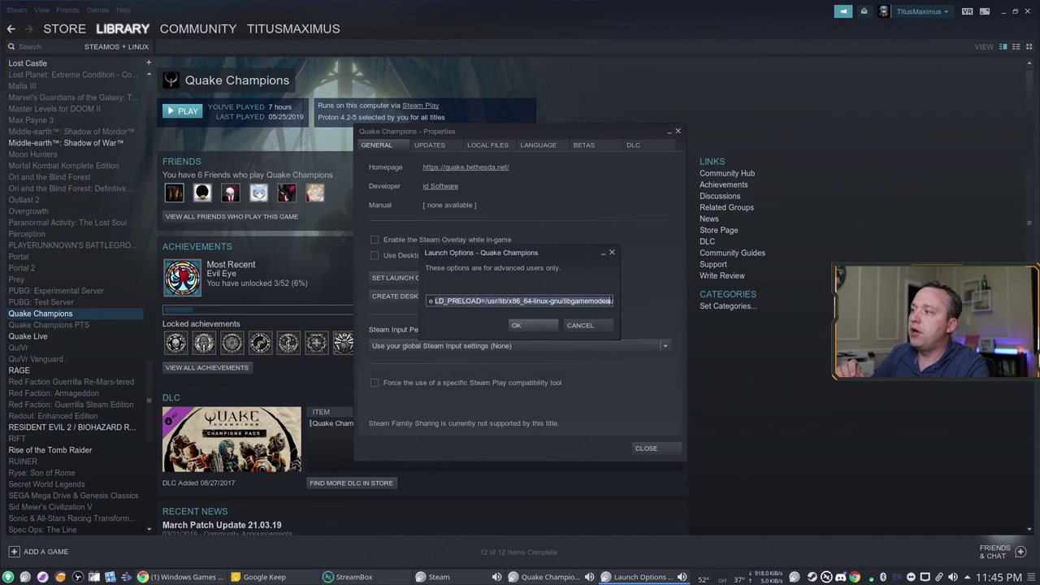
key("shift+Right")
key("shift+Right")
key("shift+Right")
key("shift+Right")
key("shift+Right")
key("shift+Right")
key("shift+Right")
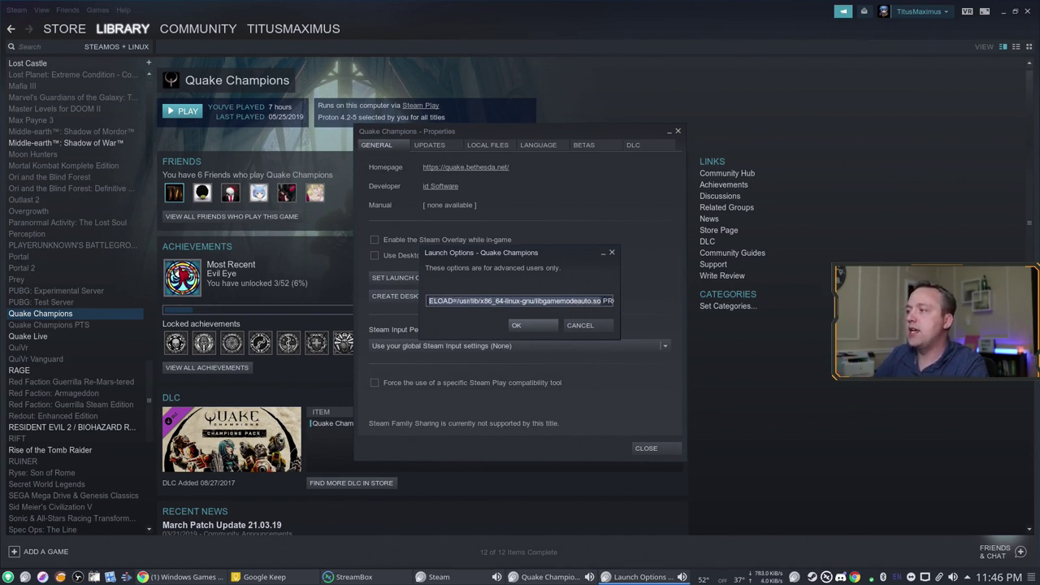
key("shift+Left")
key("shift+Left")
key("shift+Left")
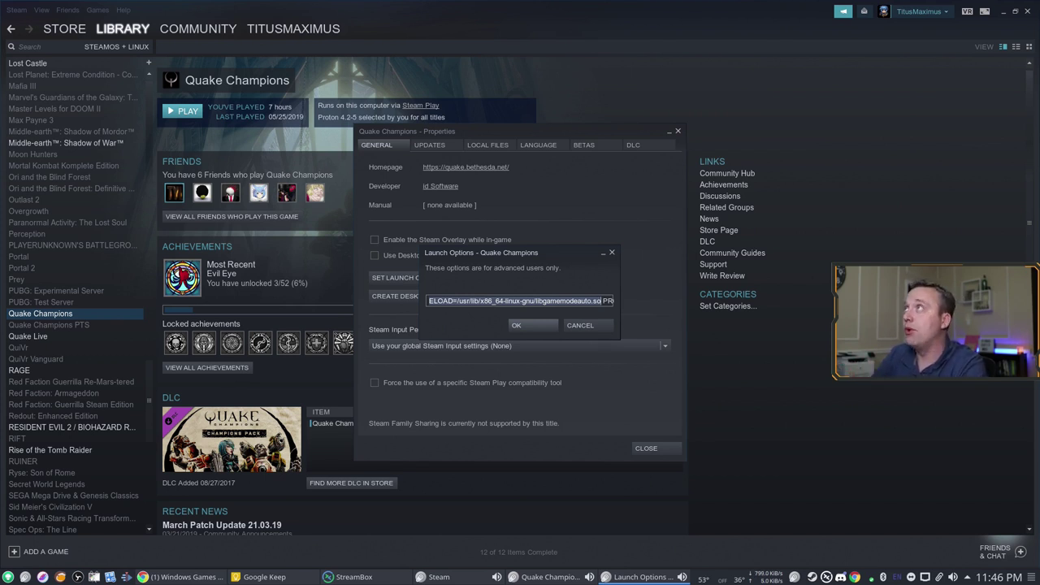
left_click_drag(604, 300, 602, 301)
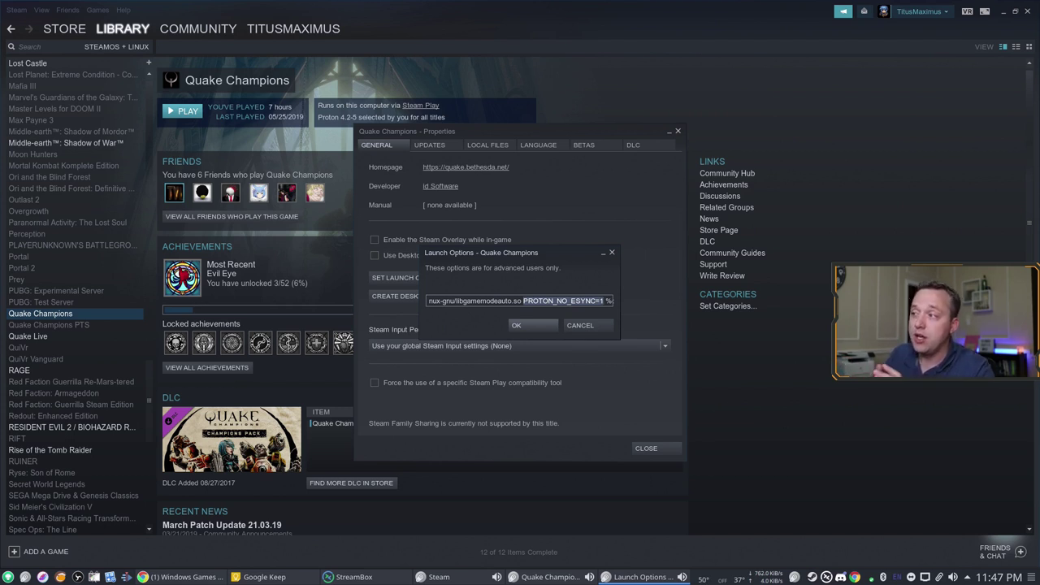
key("Right")
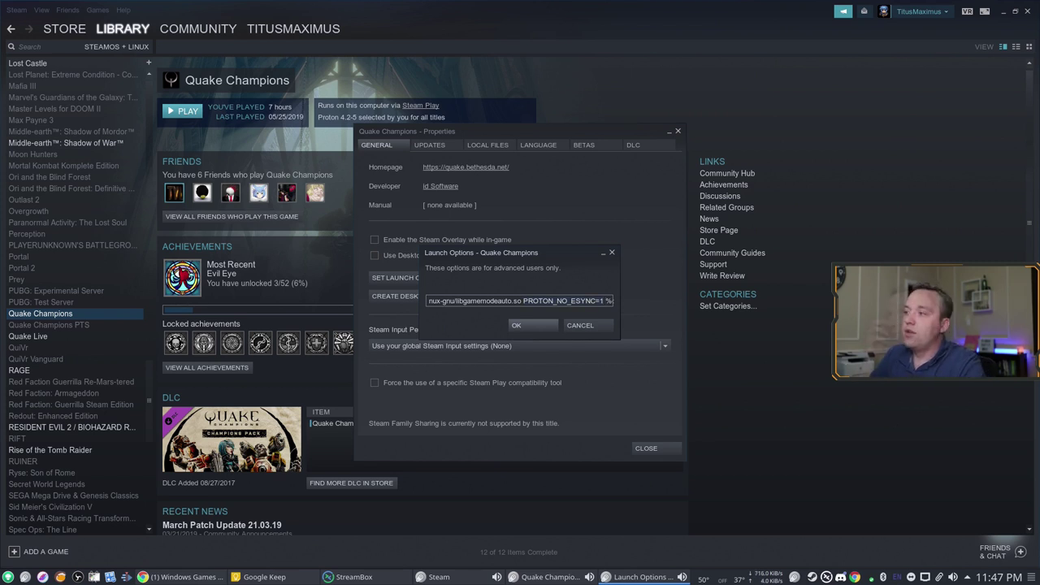
Add the variable DXVK_HUD=fps just before %command% in the Quake Champions launch options.
key("End")
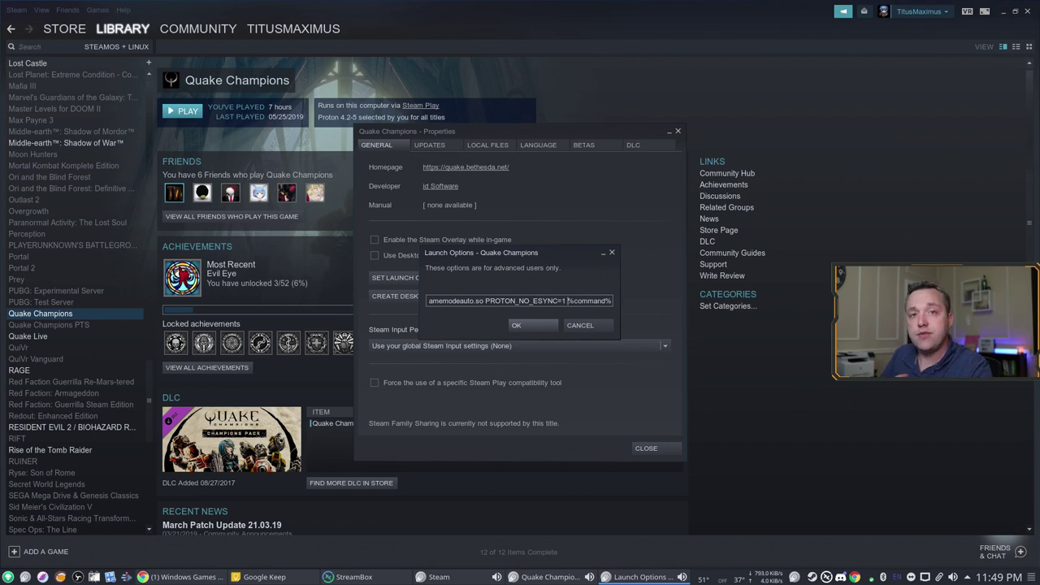
type("DXVK")
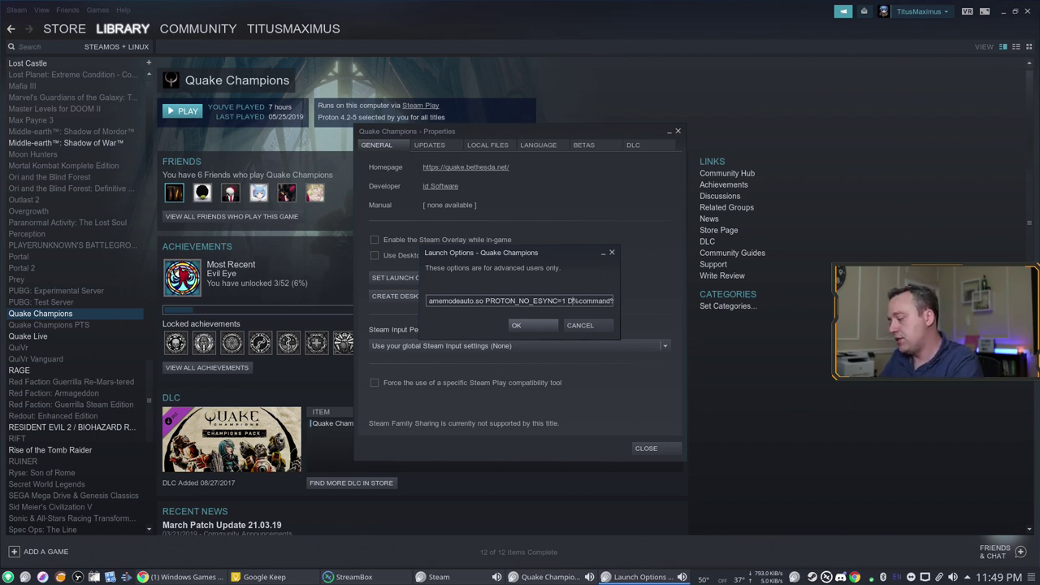
type("_HUD")
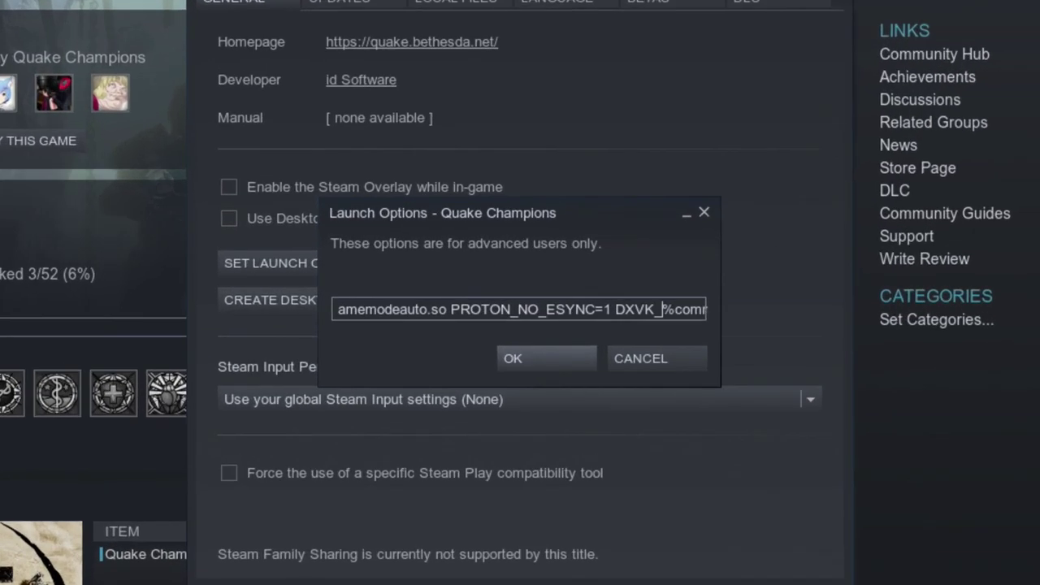
type("=f[s")
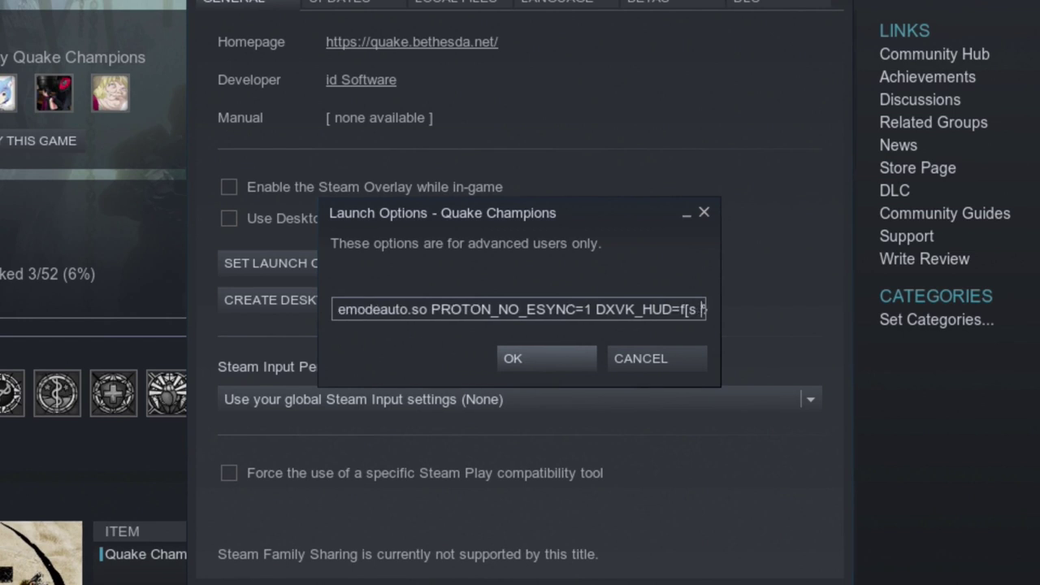
key("BackSpace")
key("BackSpace")
key("BackSpace")
type("ps")
key("Right")
key("Right")
key("Right")
key("Right")
key("Right")
key("Right")
key("Right")
key("Right")
key("Right")
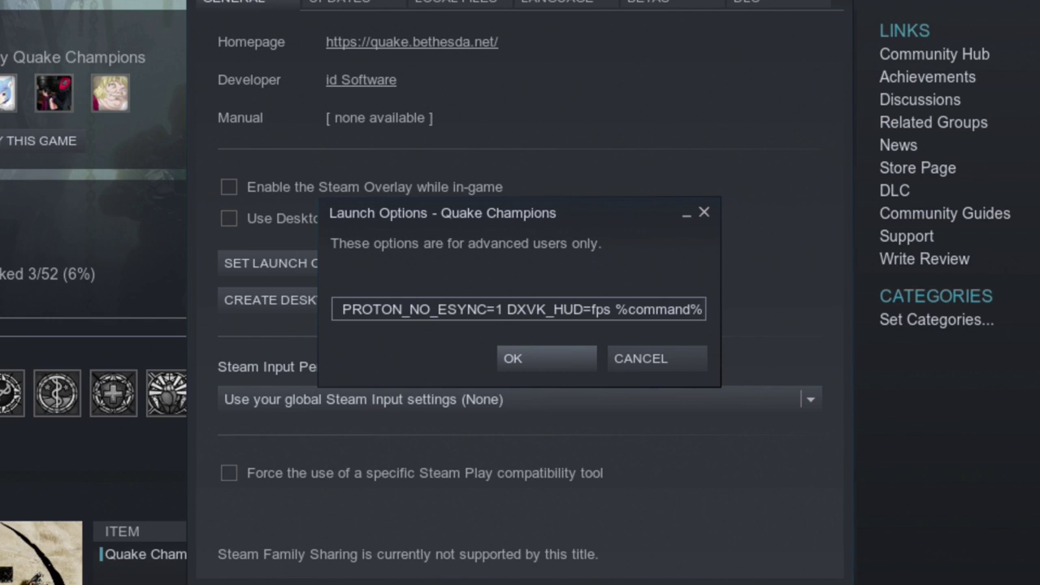
Extend the DXVK_HUD value with a comma and frametimes, so it reads fps,frametimes.
key("Left")
key("Left")
key("Left")
key("Left")
key("Left")
key("Left")
key("Left")
key("Left")
key("Left")
key("Left")
type(",fametime")
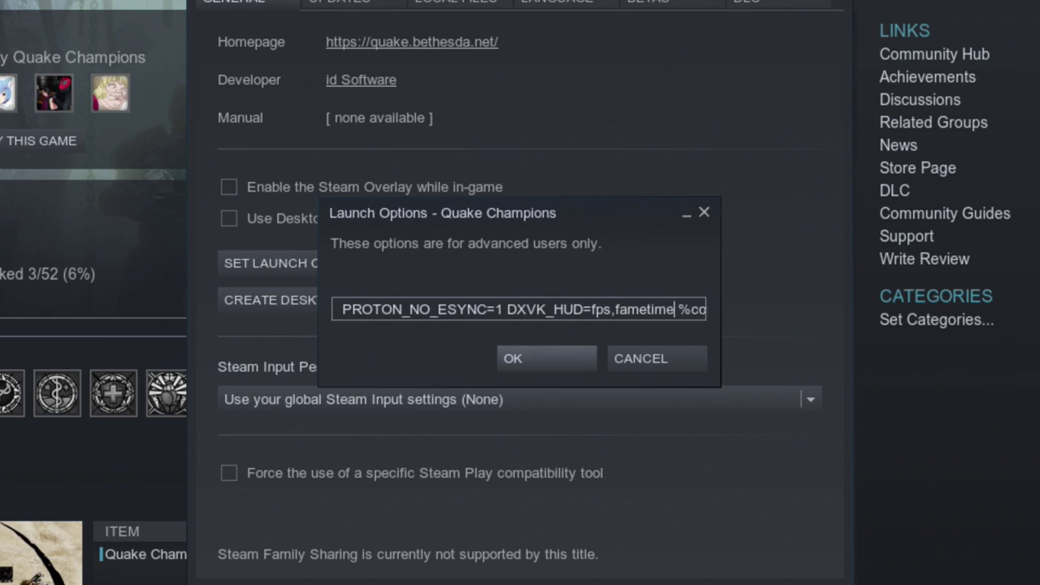
key("BackSpace")
key("BackSpace")
key("BackSpace")
key("BackSpace")
key("BackSpace")
key("BackSpace")
key("BackSpace")
type("rametimes")
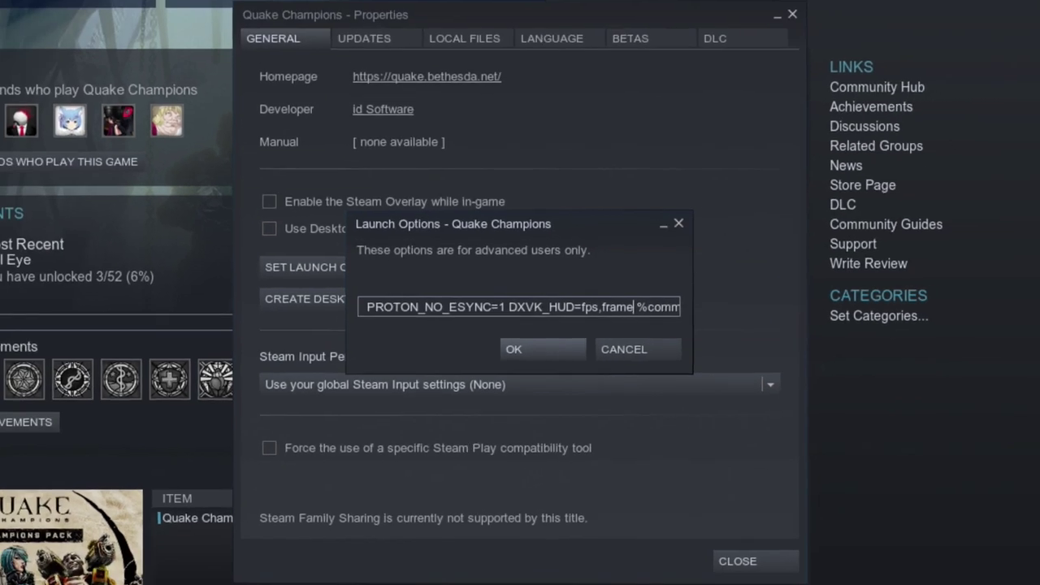